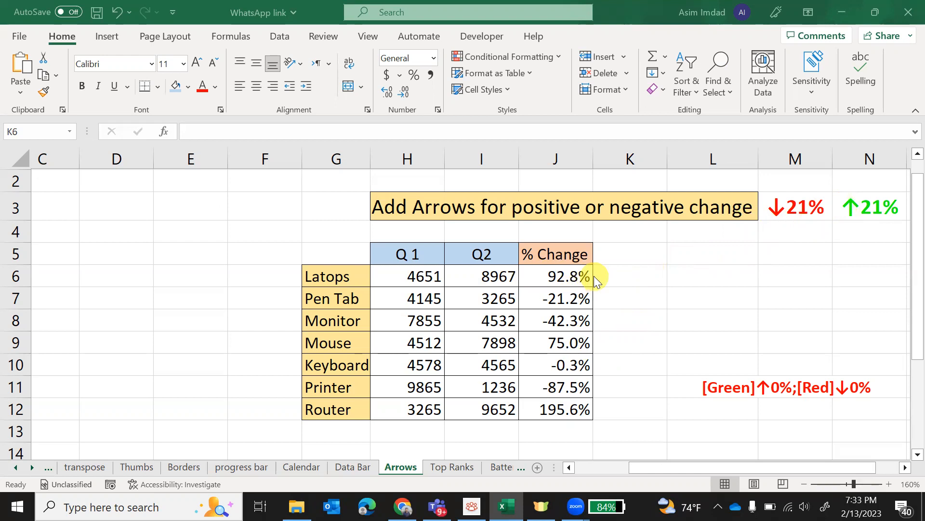
Step: Clear the % Change values for all products in cells J6 through J12
left_click(551, 276)
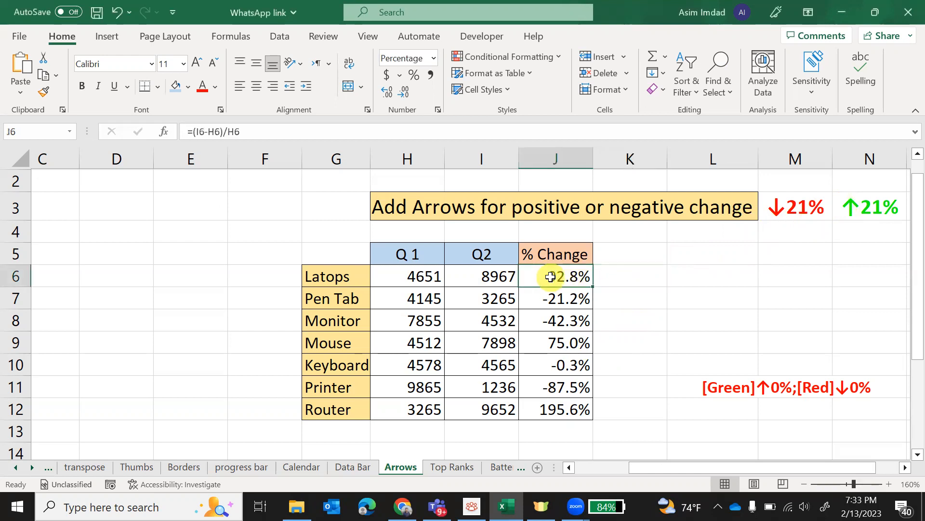
key("shift+Down")
key("shift+Down")
key("shift+Down")
key("shift+Down")
key("shift+Down")
key("shift+Down")
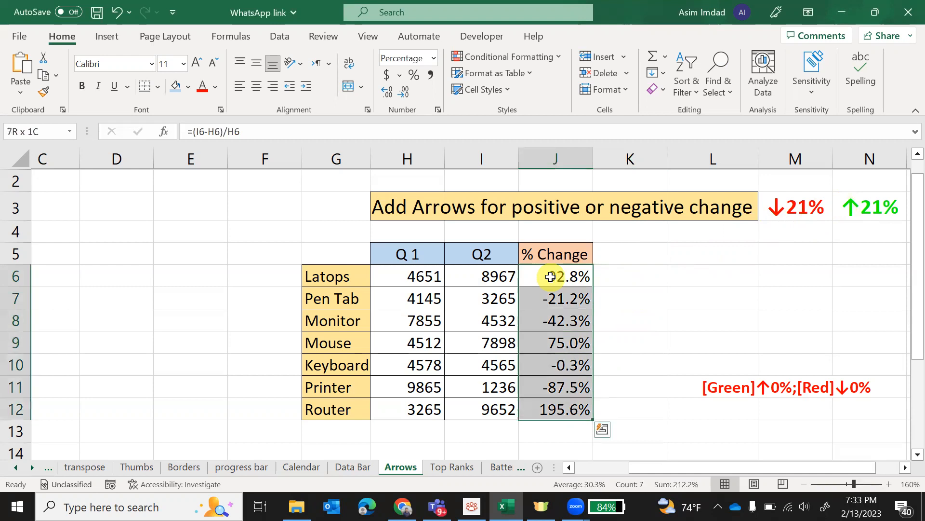
key("Delete")
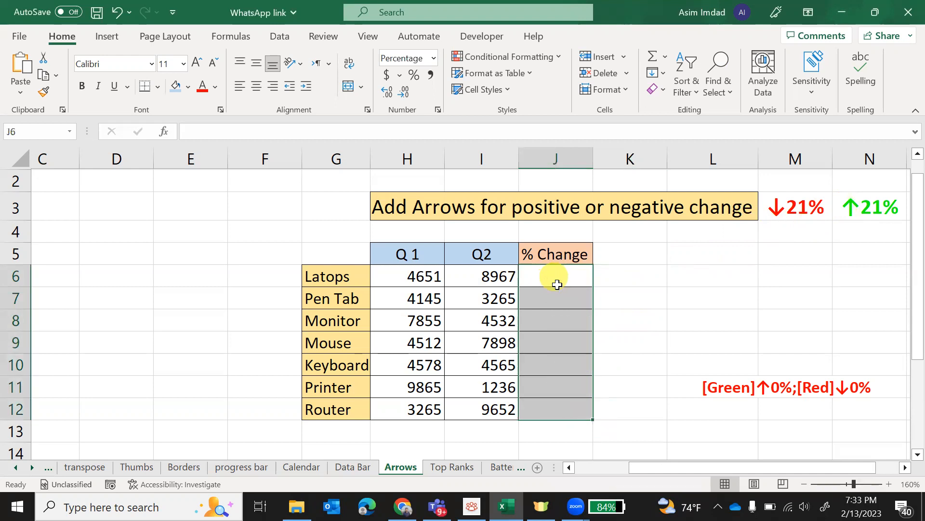
Step: Enter the percentage change formula =(I6-H6)/H6 in cell J6 of the Latops row
left_click(566, 279)
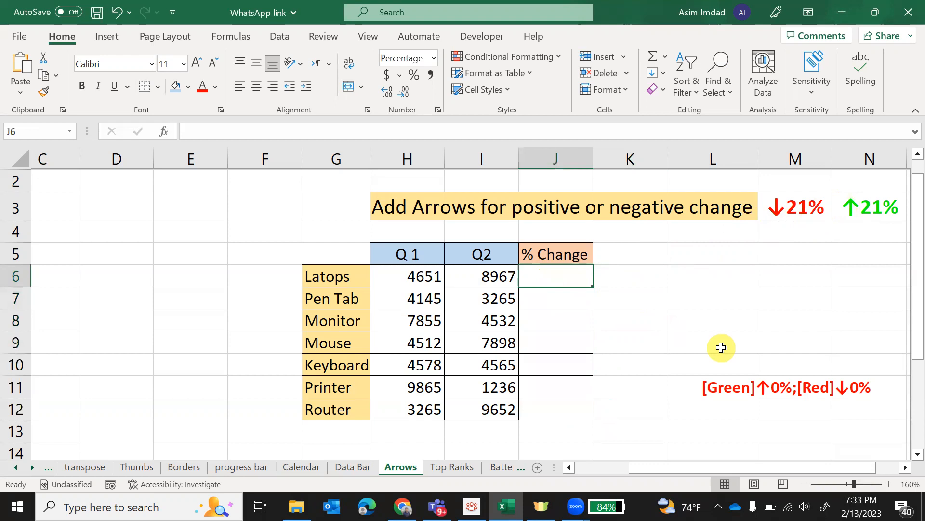
type("=(")
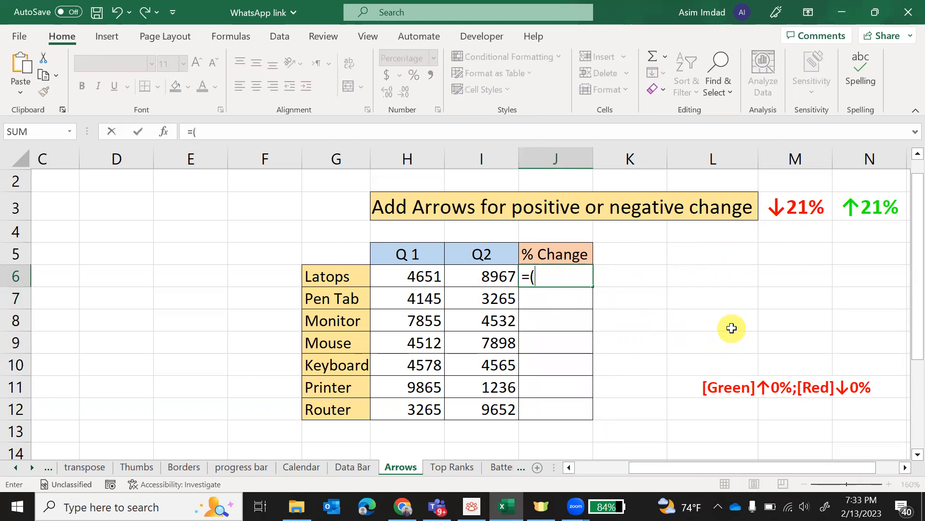
left_click(498, 277)
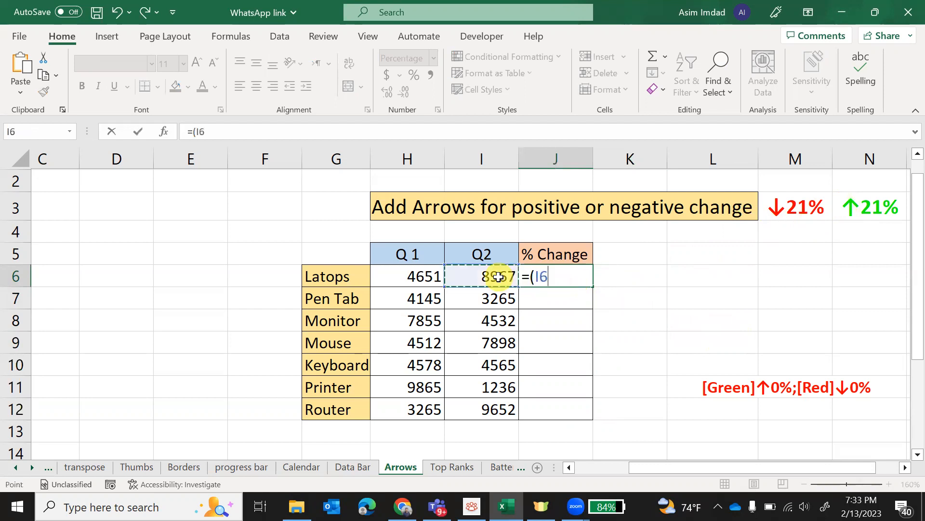
type("-")
left_click(408, 275)
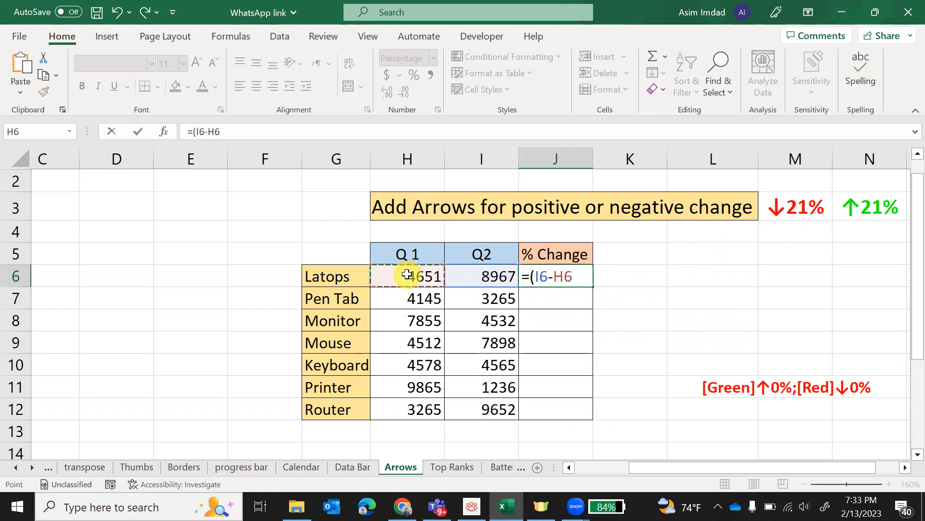
type(")/")
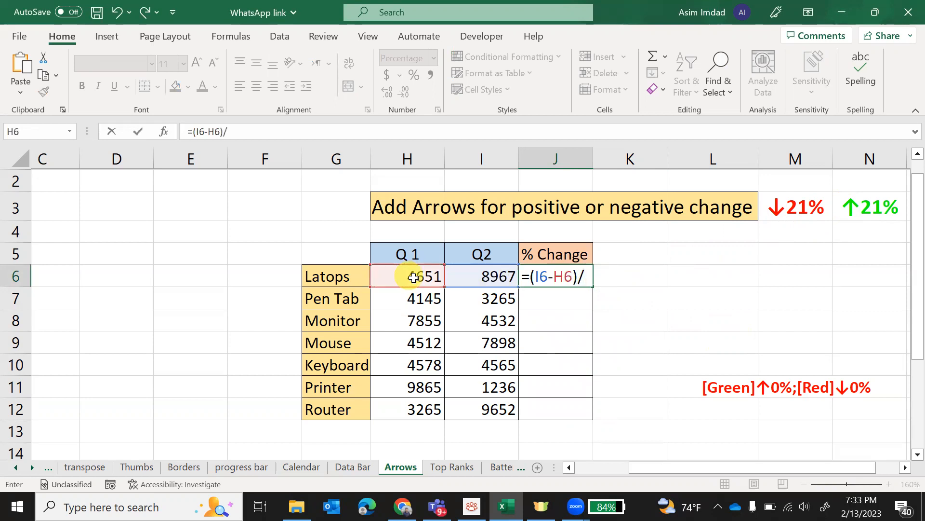
left_click(423, 277)
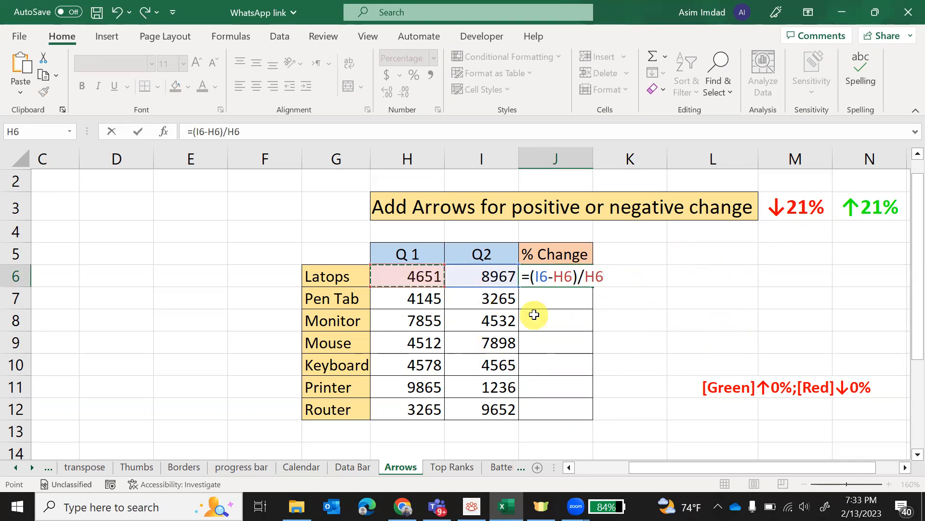
key("Return")
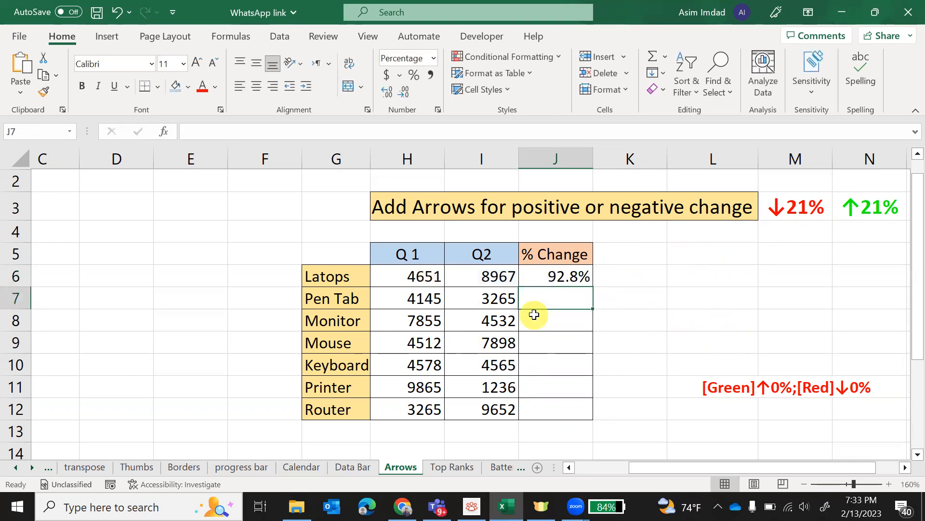
Step: Set the number format of cell J6 to General
left_click(550, 280)
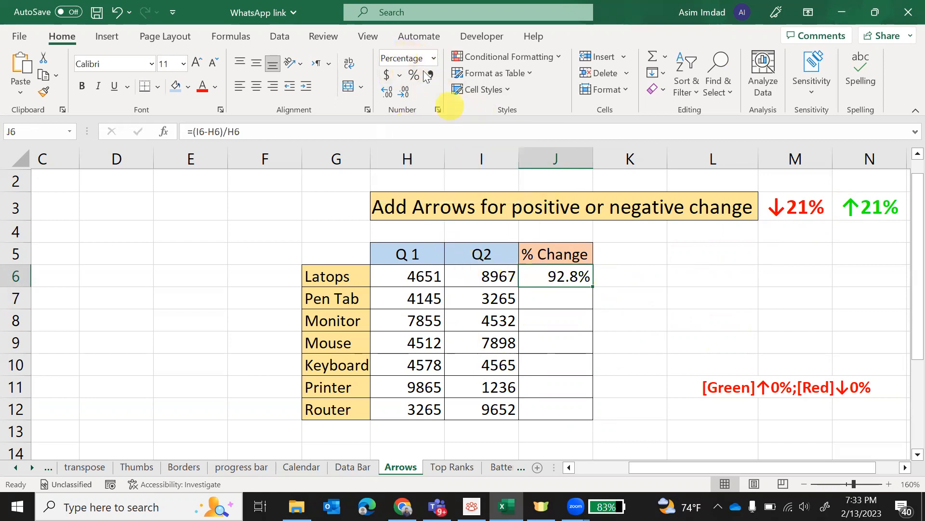
left_click(432, 58)
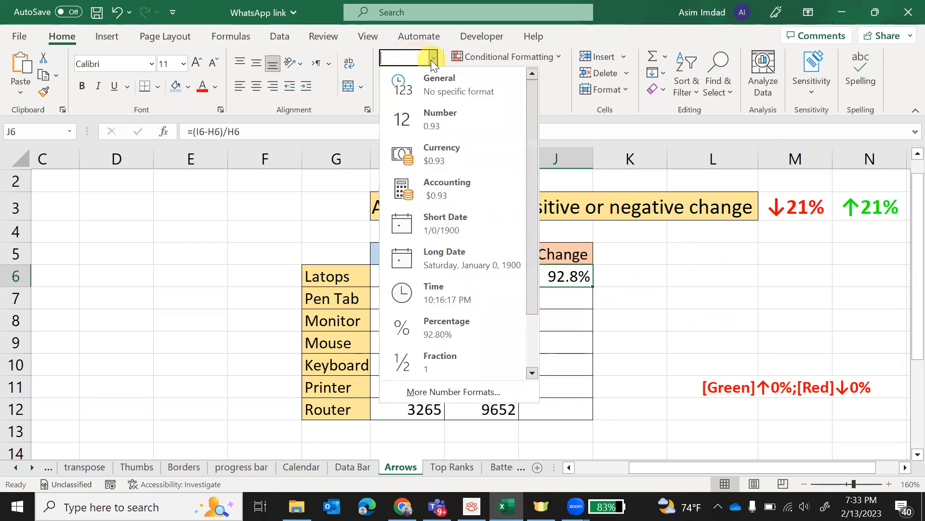
left_click(441, 89)
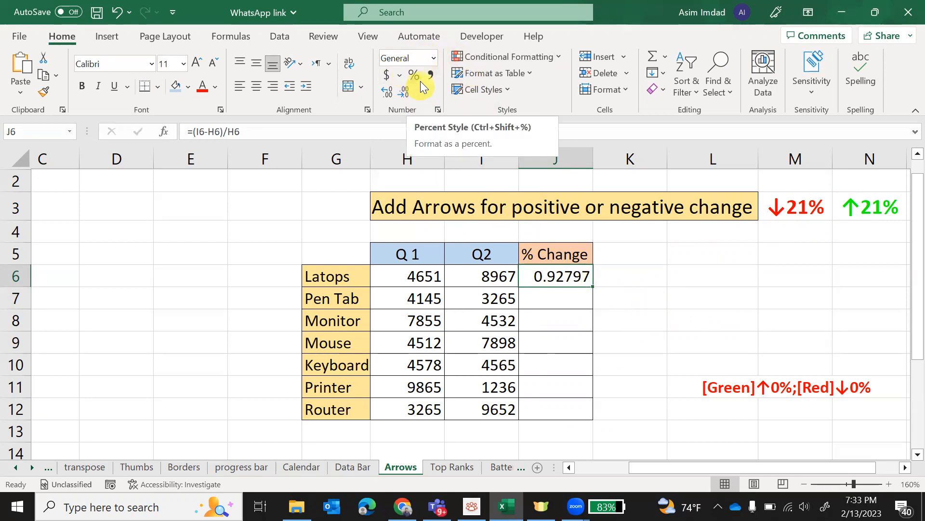
left_click(432, 57)
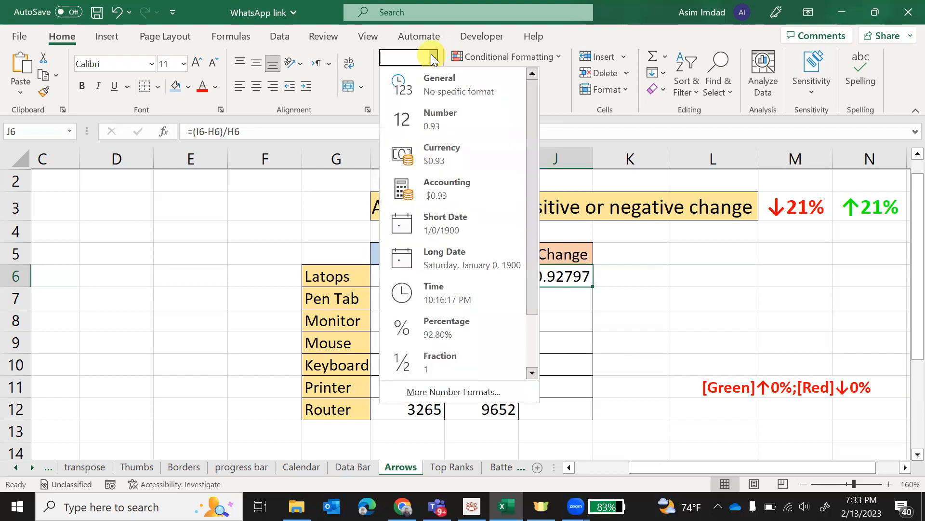
left_click(432, 57)
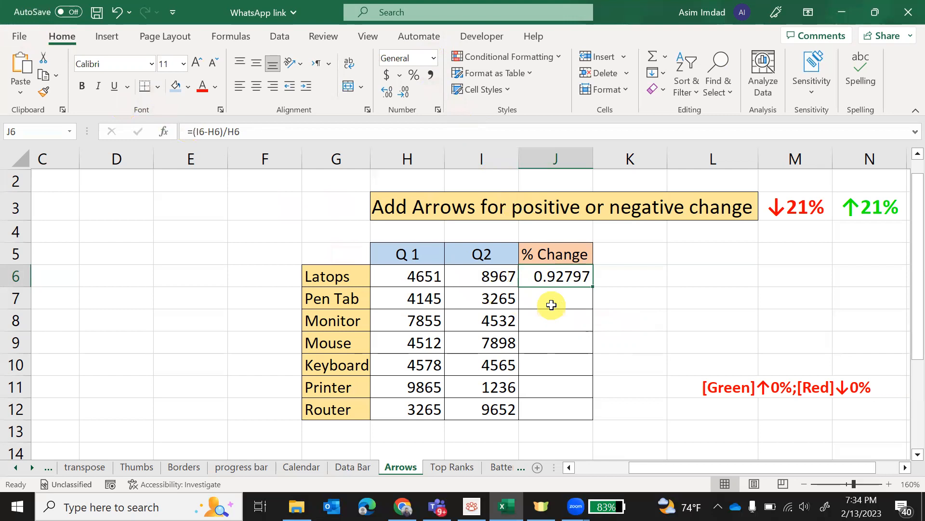
Step: Format cell J6 as Percentage with 2 decimal places
right_click(549, 275)
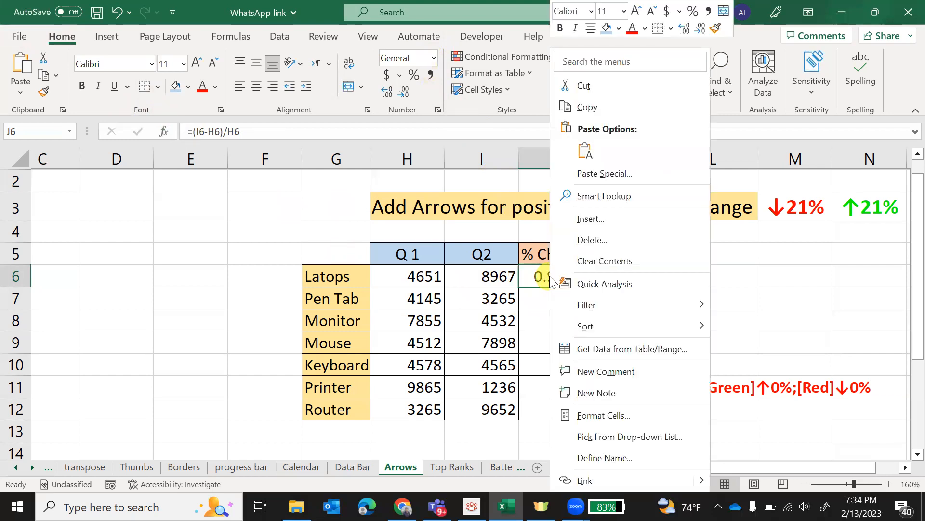
left_click(582, 417)
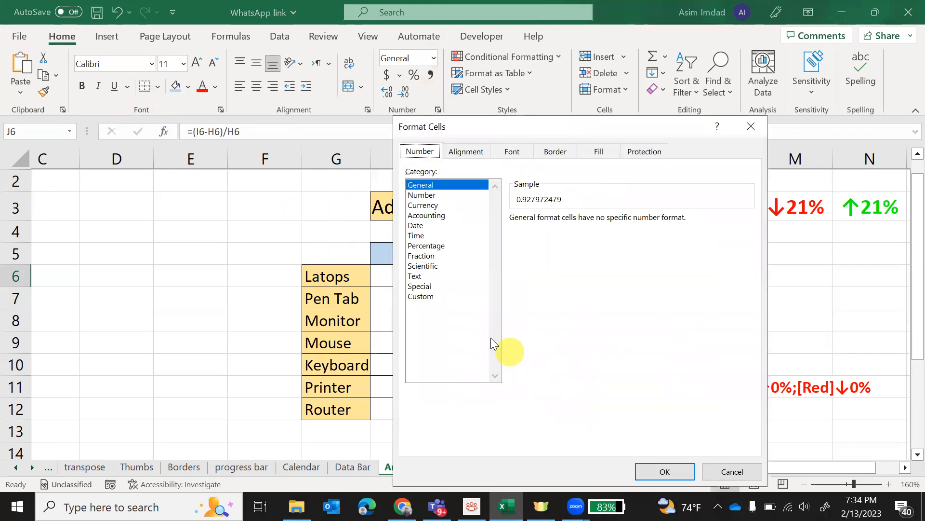
left_click(436, 246)
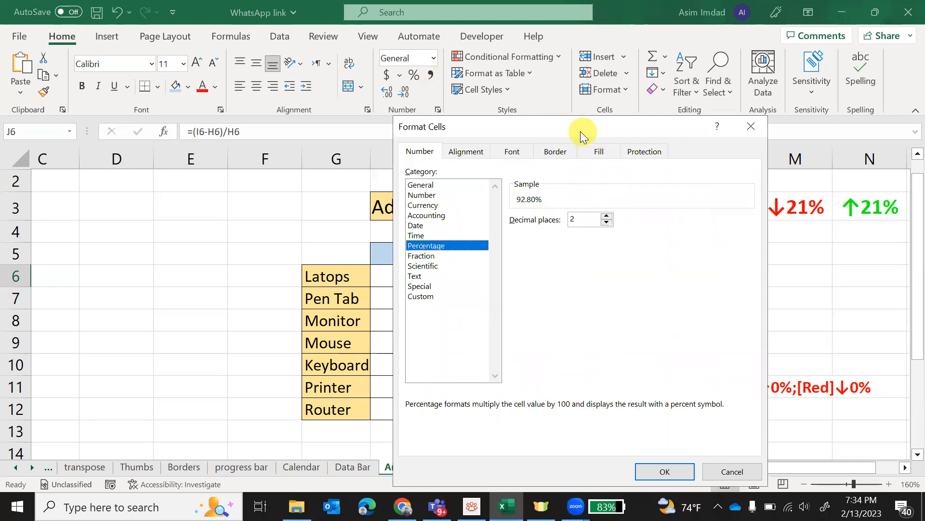
left_click_drag(581, 131, 318, 122)
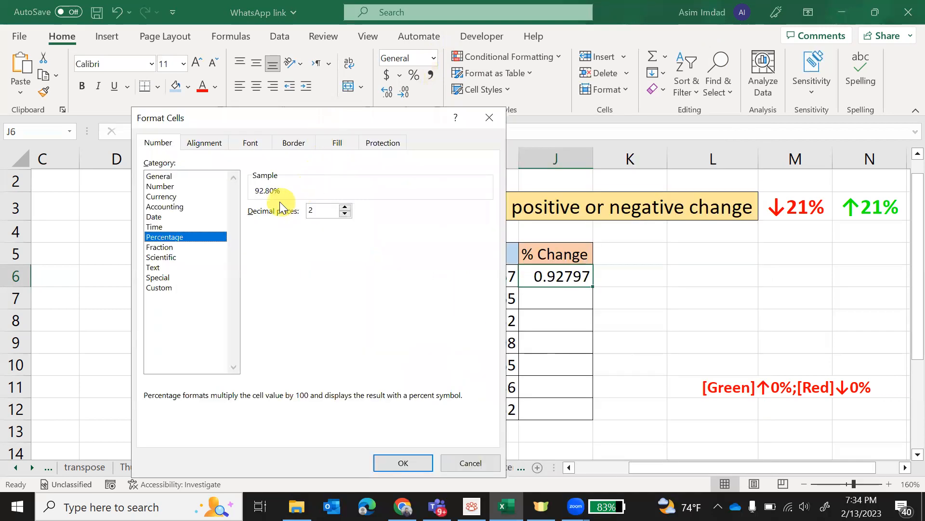
left_click(344, 213)
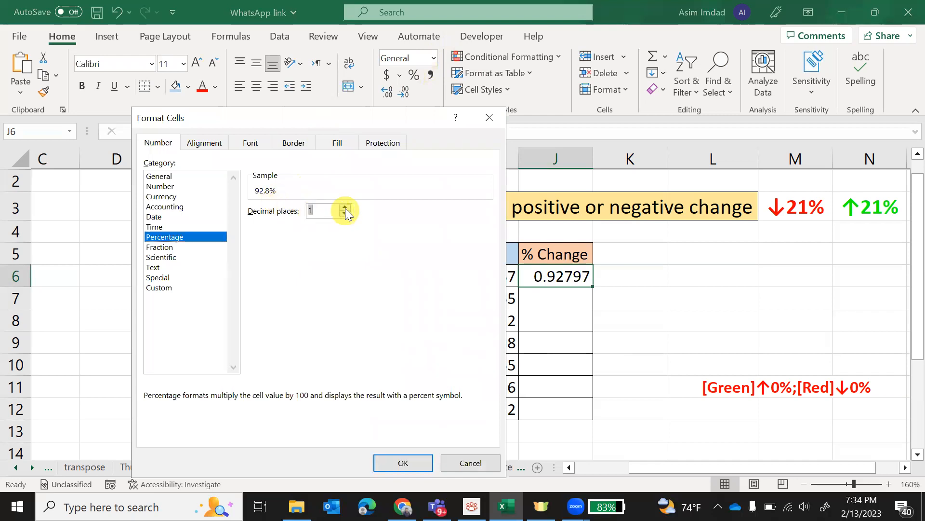
left_click(347, 206)
left_click(392, 463)
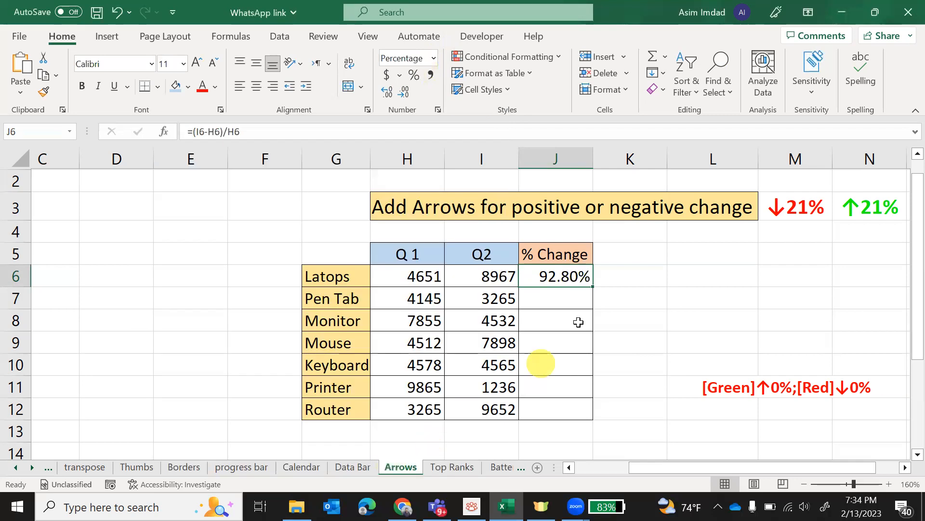
Step: Fill the percentage change formula from J6 down to the Router row in J12
left_click_drag(594, 286, 582, 409)
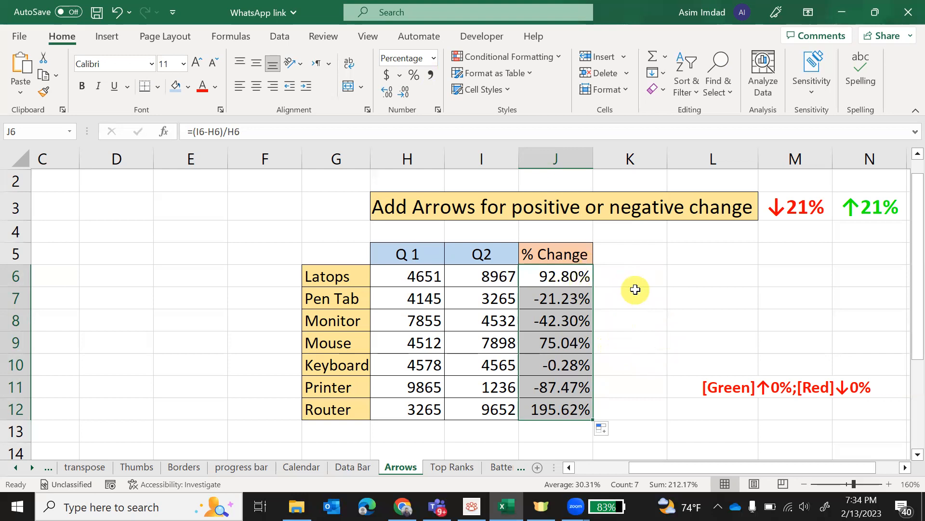
left_click(638, 322)
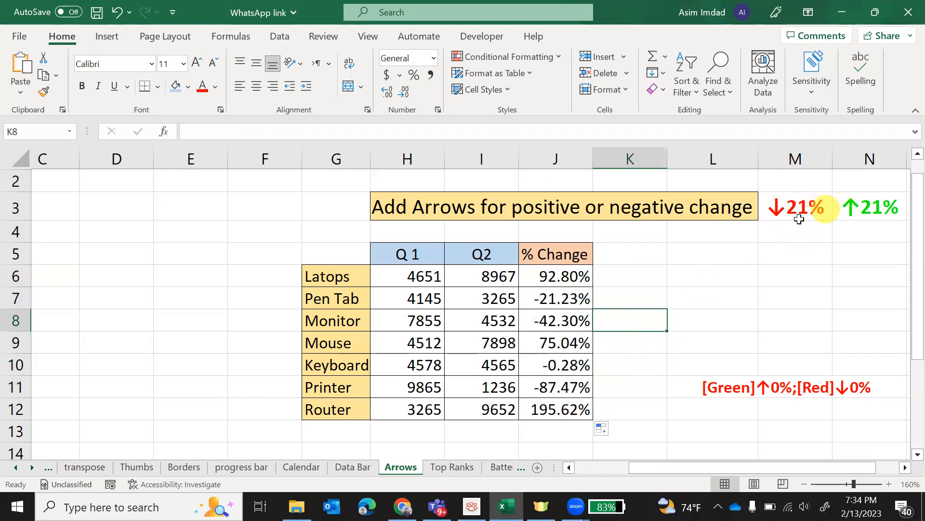
left_click(576, 275)
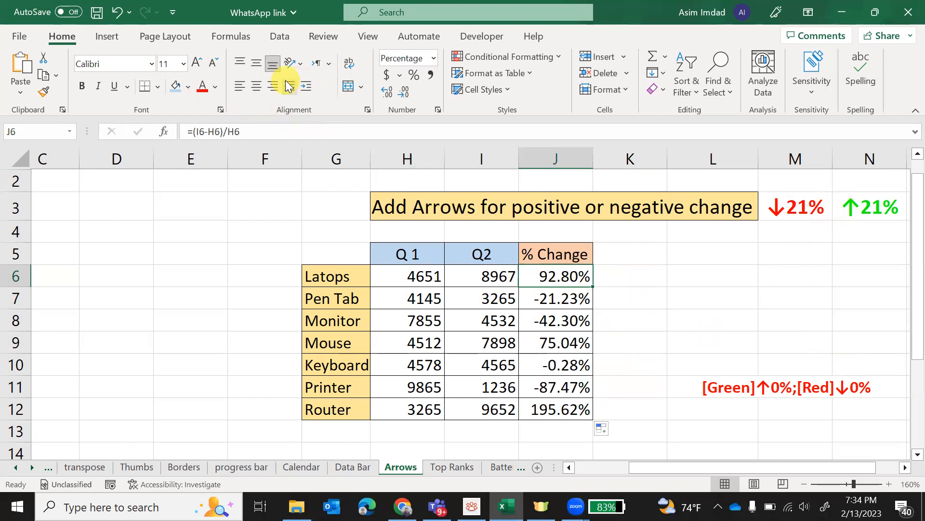
left_click(622, 295)
Step: Insert the Upwards Arrow and Downwards Arrow symbols (↑↓) side by side in cell K5
left_click(626, 252)
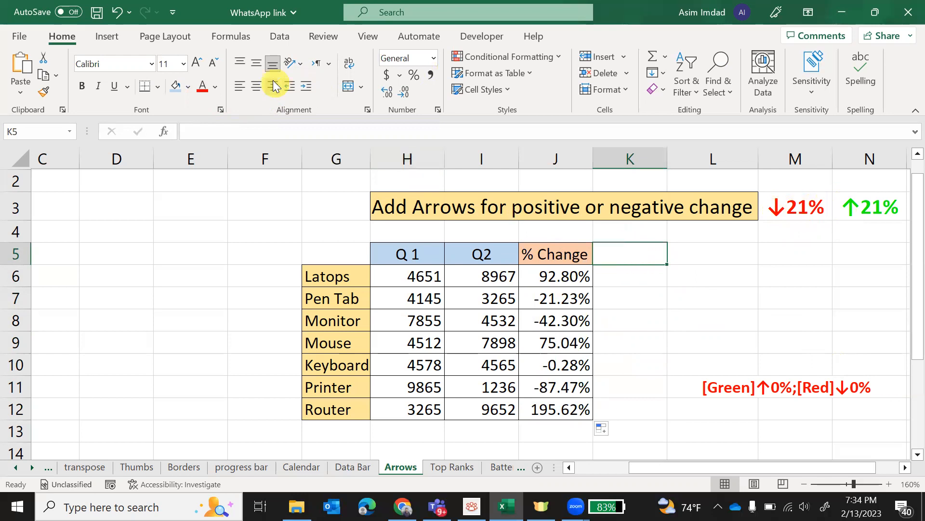
left_click(116, 37)
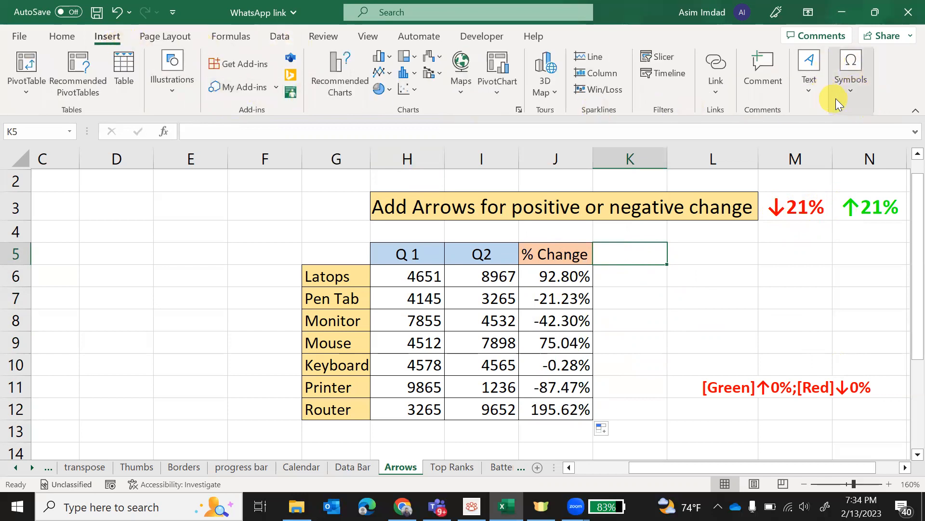
left_click(851, 92)
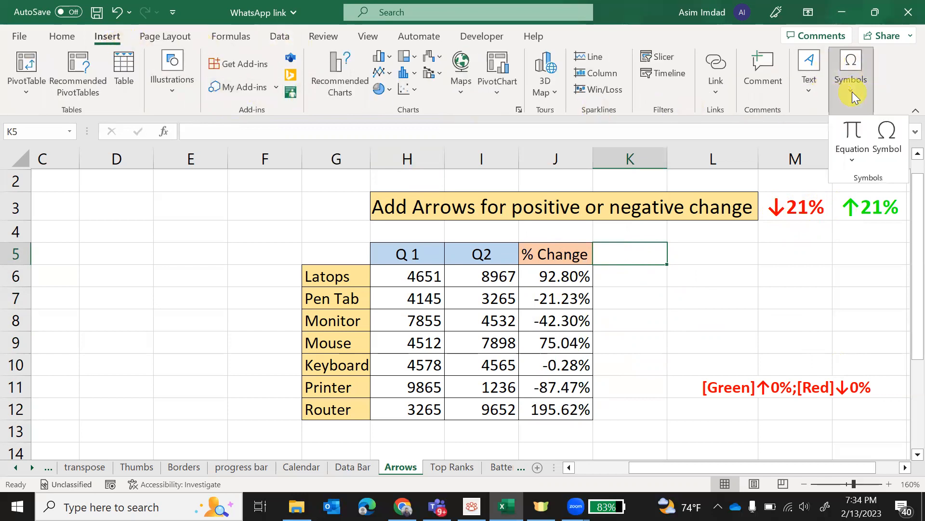
left_click(890, 138)
left_click(531, 252)
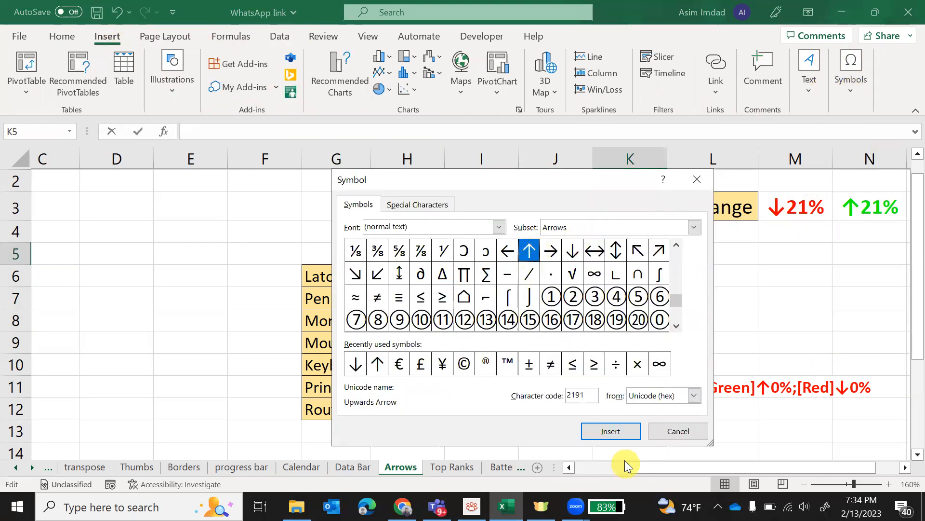
left_click(606, 432)
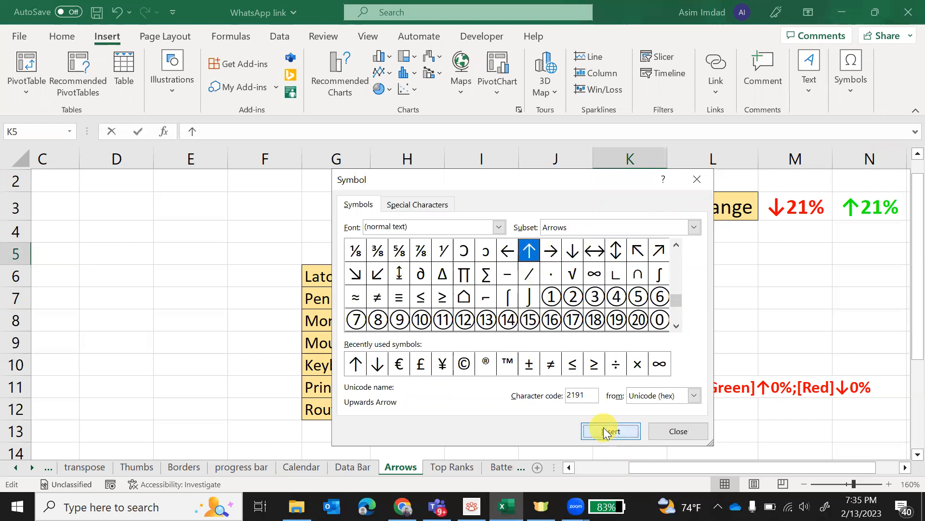
left_click(574, 253)
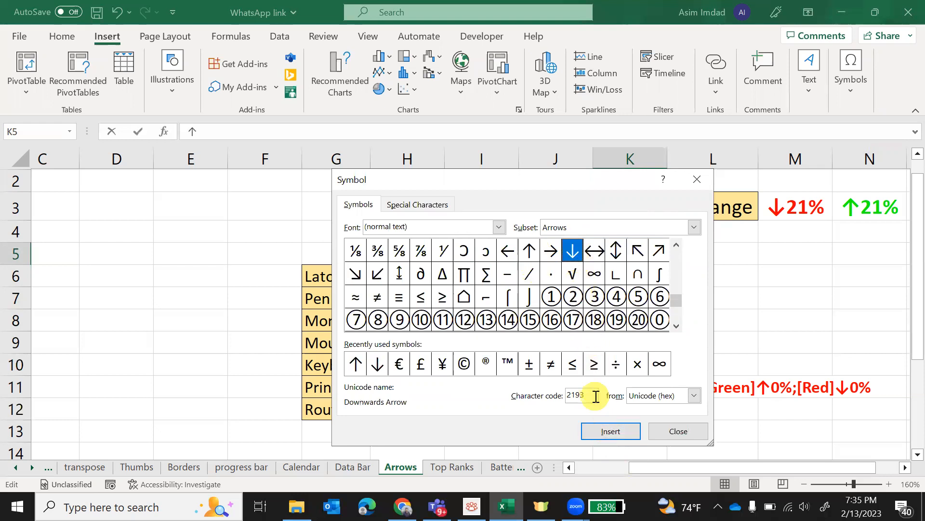
left_click(601, 434)
left_click(675, 431)
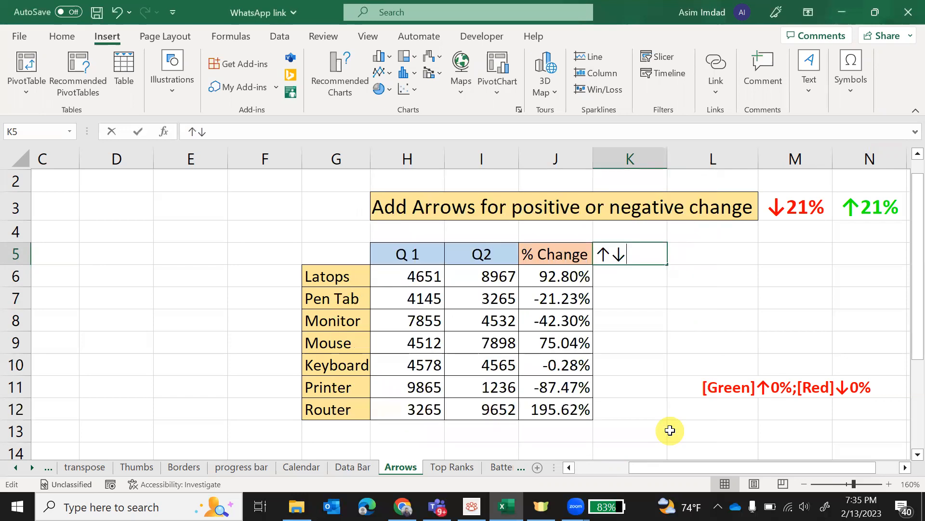
left_click(625, 295)
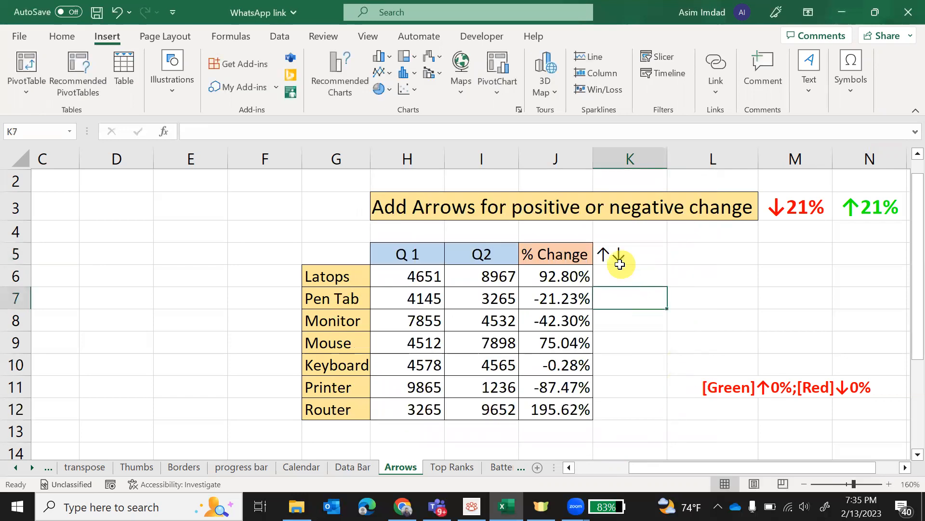
Step: Copy cell K5 containing the two arrow symbols
left_click(619, 256)
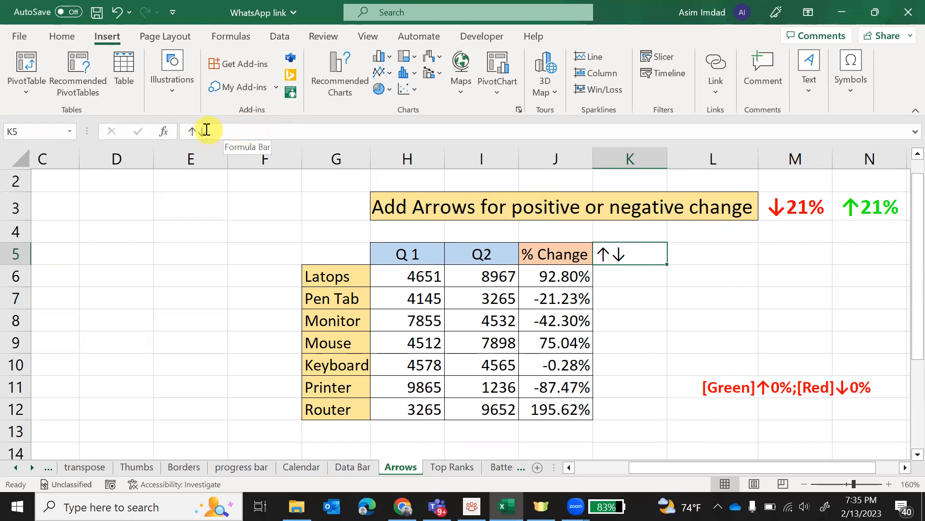
left_click(645, 340)
left_click(629, 259)
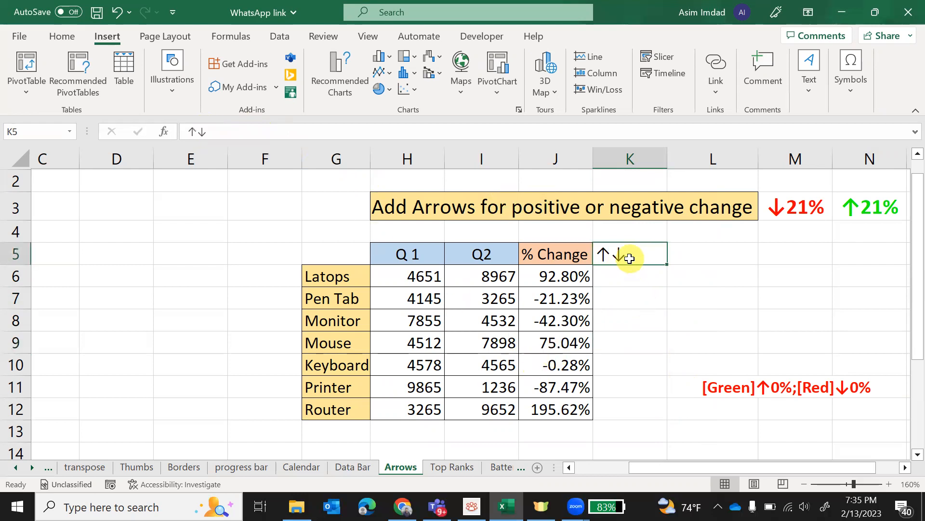
key("ctrl+c")
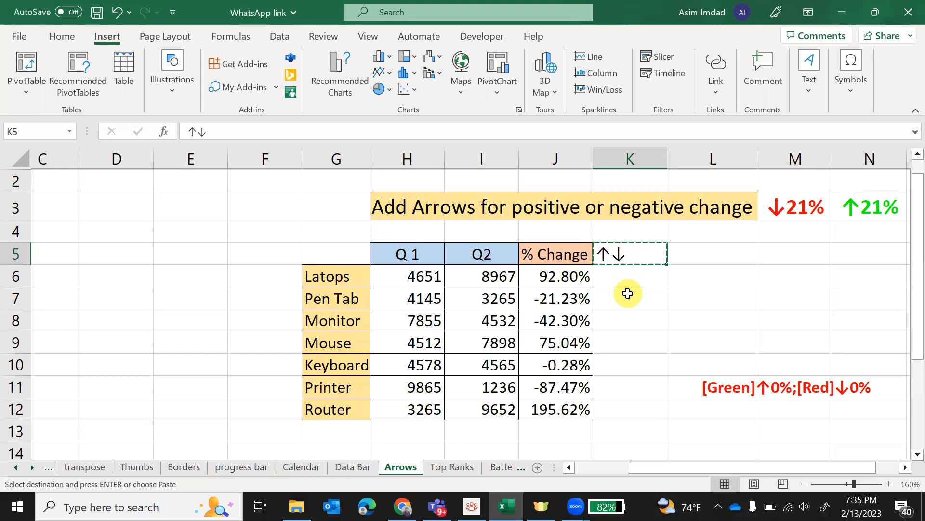
Step: Copy the two arrow characters ↑↓ as text from the contents of cell K5
key("Escape")
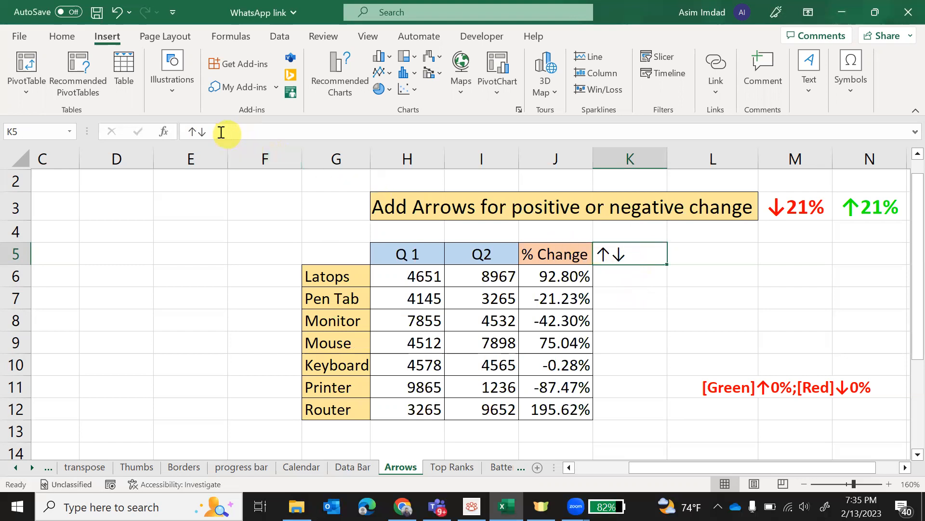
left_click_drag(215, 131, 186, 131)
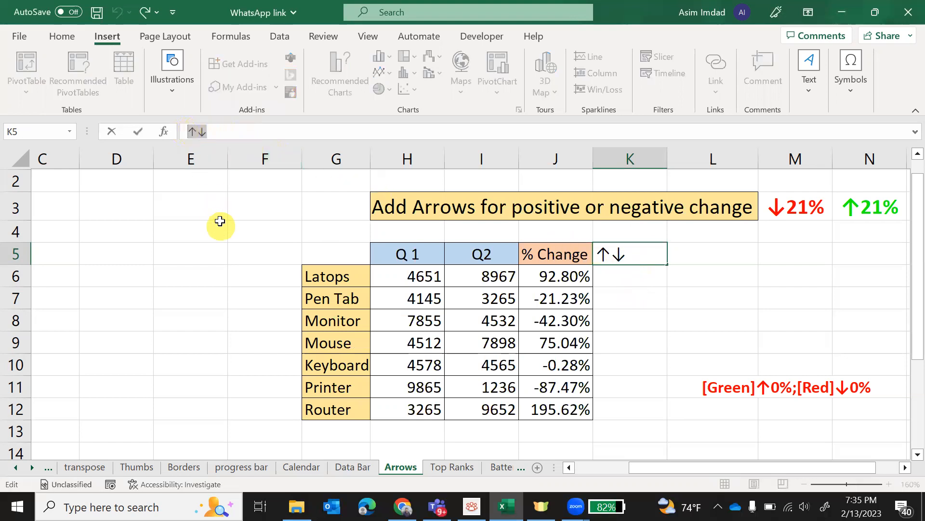
right_click(197, 130)
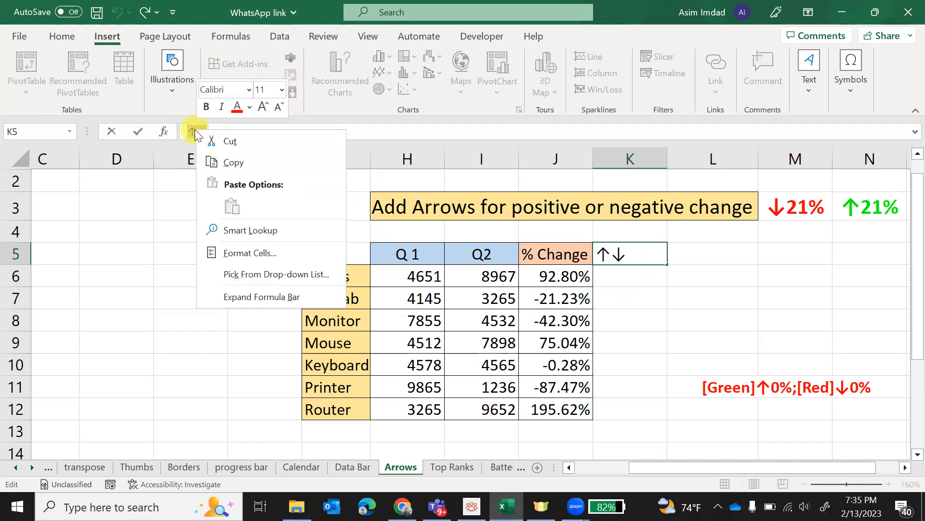
left_click(226, 160)
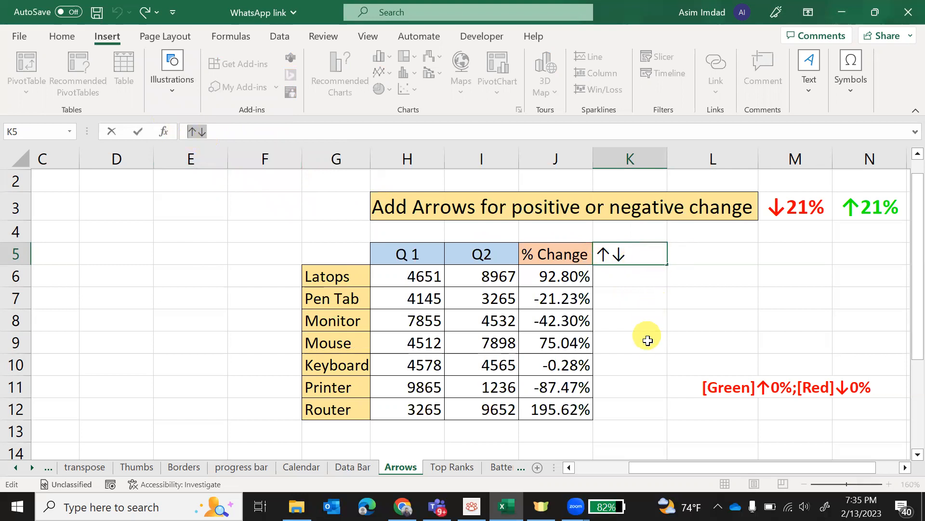
Step: Open a Custom number format for cell J6 and replace its format code with the copied arrows ↑↓
left_click(563, 282)
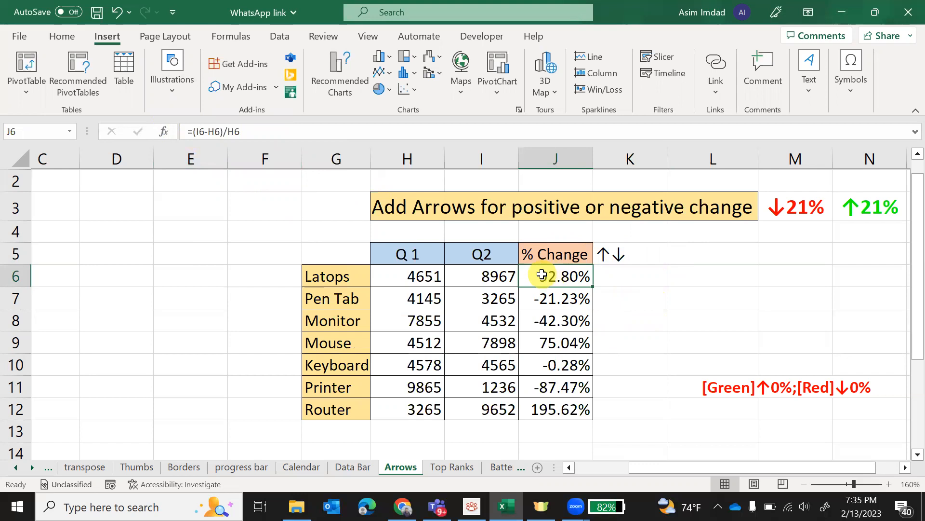
right_click(542, 275)
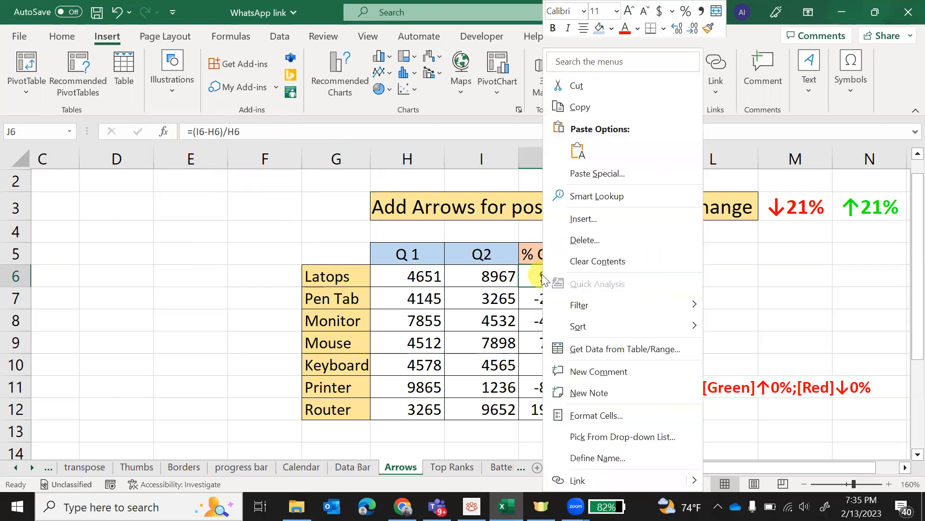
left_click(600, 417)
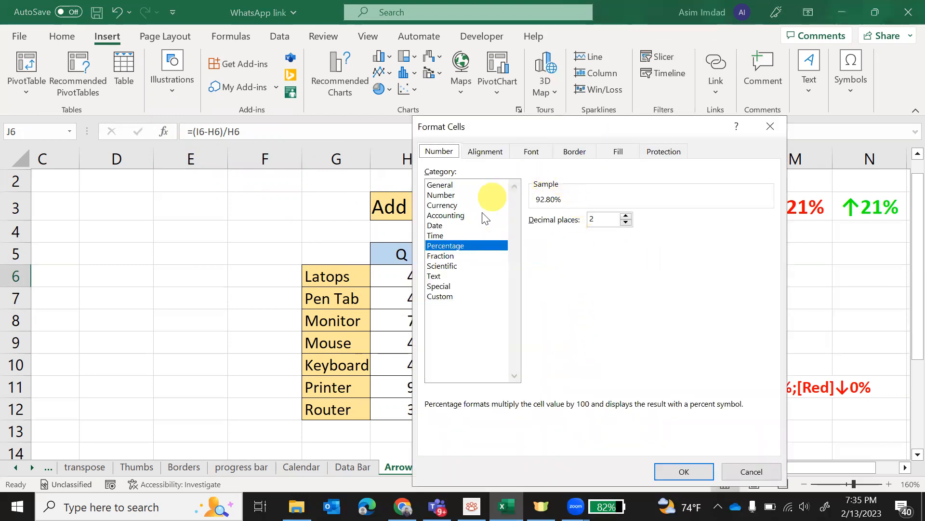
left_click(443, 297)
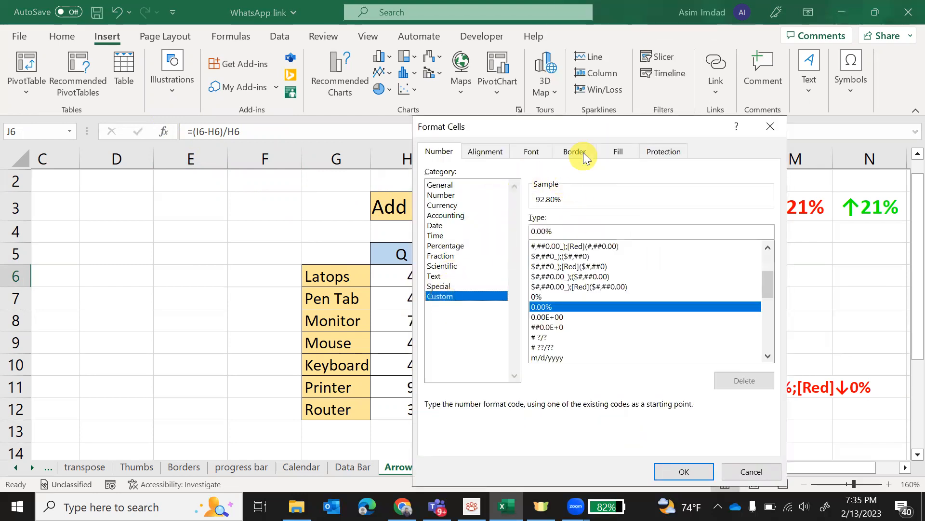
left_click_drag(582, 125, 375, 103)
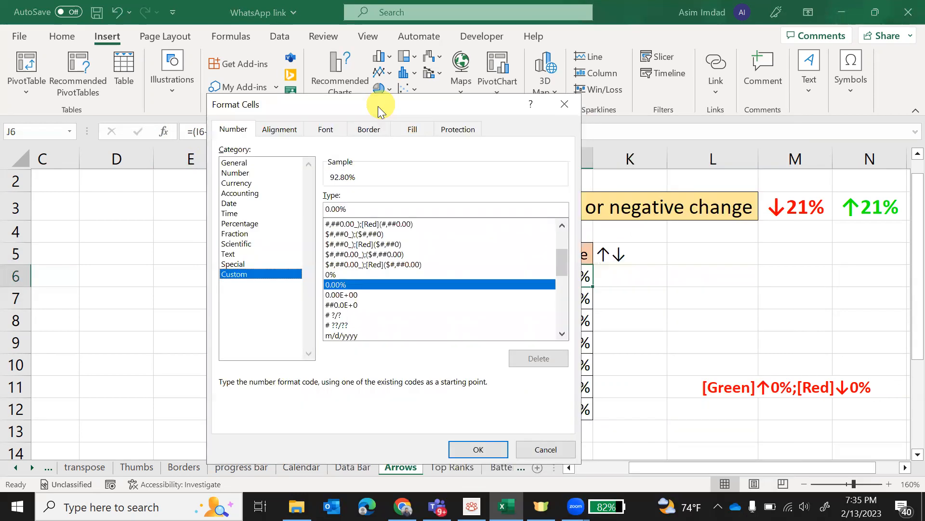
left_click(355, 213)
key("BackSpace")
key("BackSpace")
key("BackSpace")
key("BackSpace")
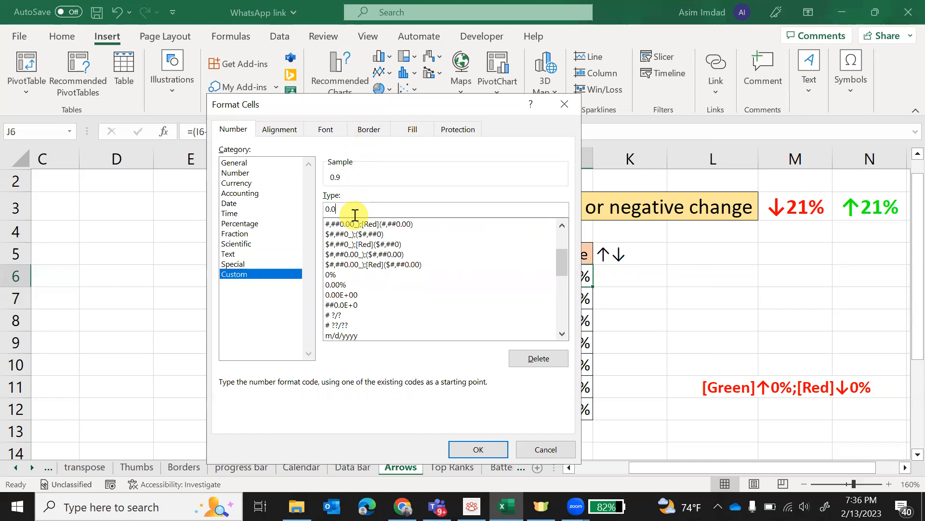
key("BackSpace")
key("ctrl+v")
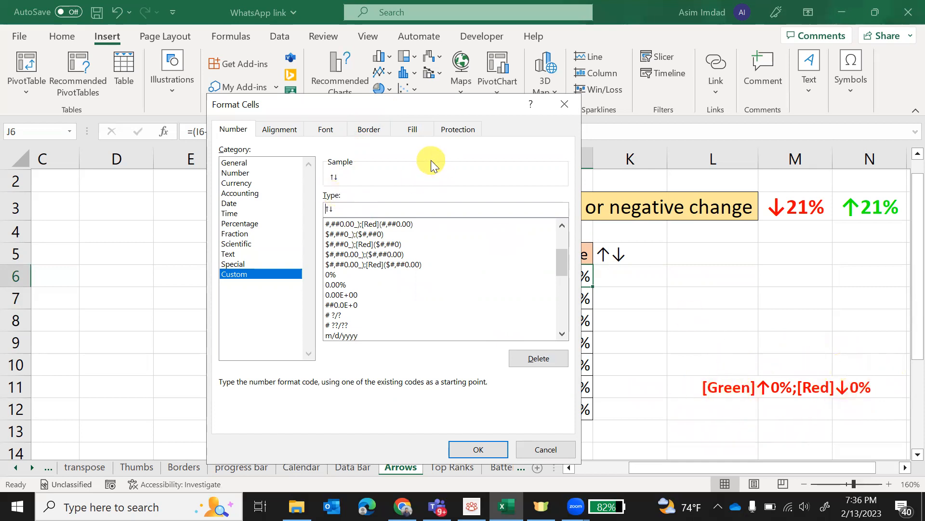
Step: Complete the custom format code around the arrows as [green]↑0%;[red]↓0% and apply it to J6
type("[green]")
type("0%")
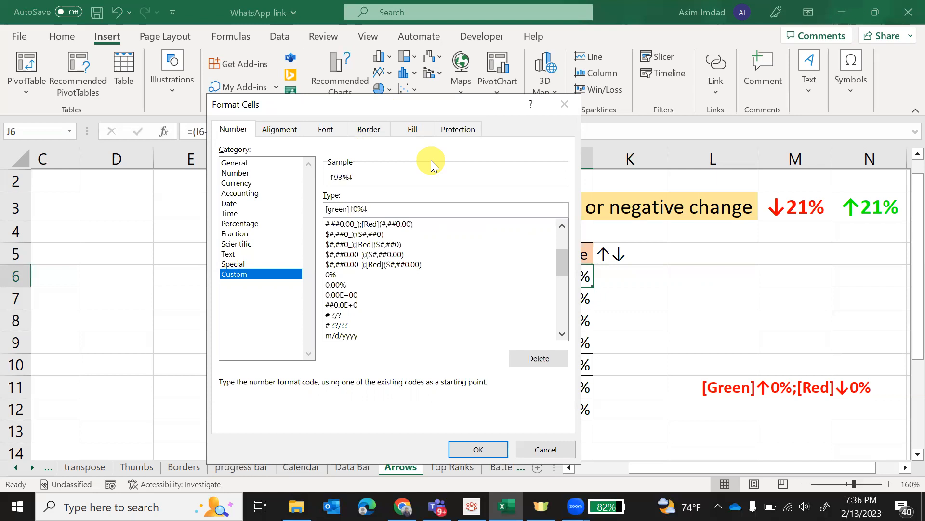
type(";")
type("[")
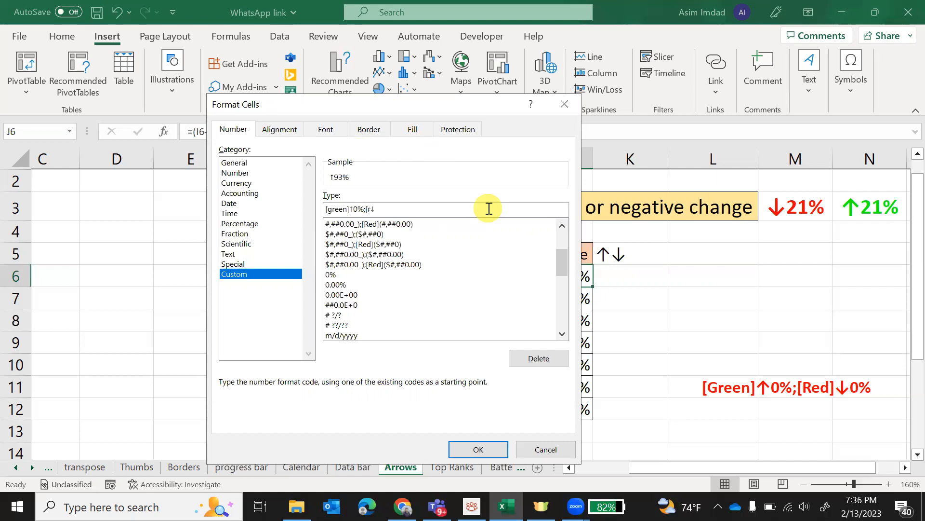
type("red")
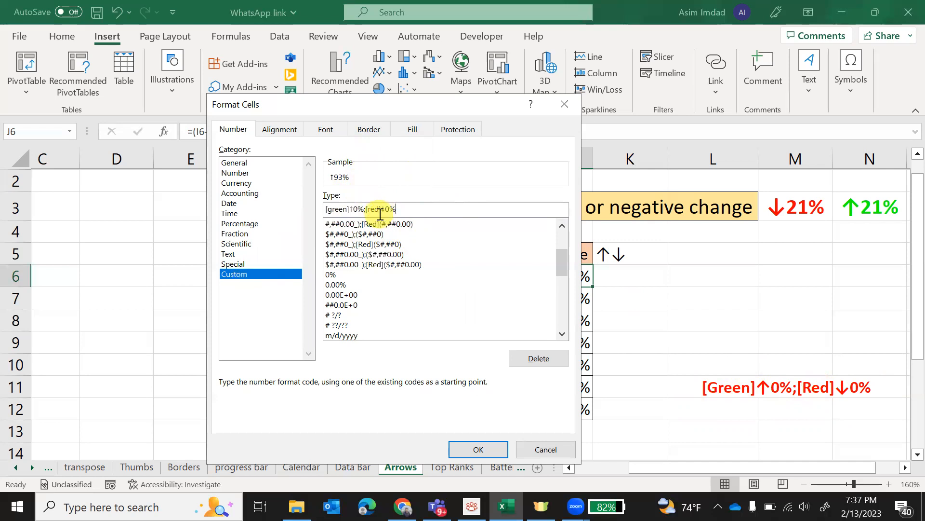
left_click(474, 449)
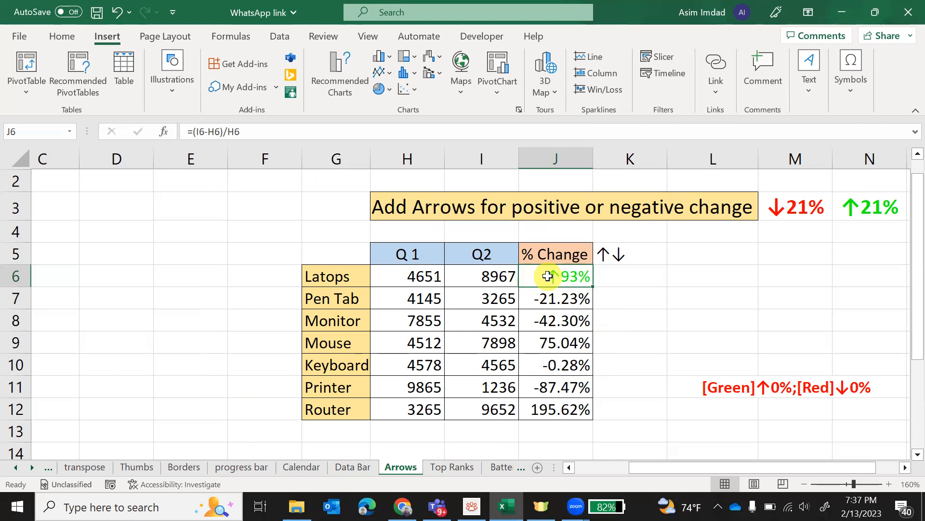
Step: Fill J6 with its arrow format down to the Router row in J12 and make J6:J12 bold
left_click_drag(591, 287, 584, 408)
left_click(643, 333)
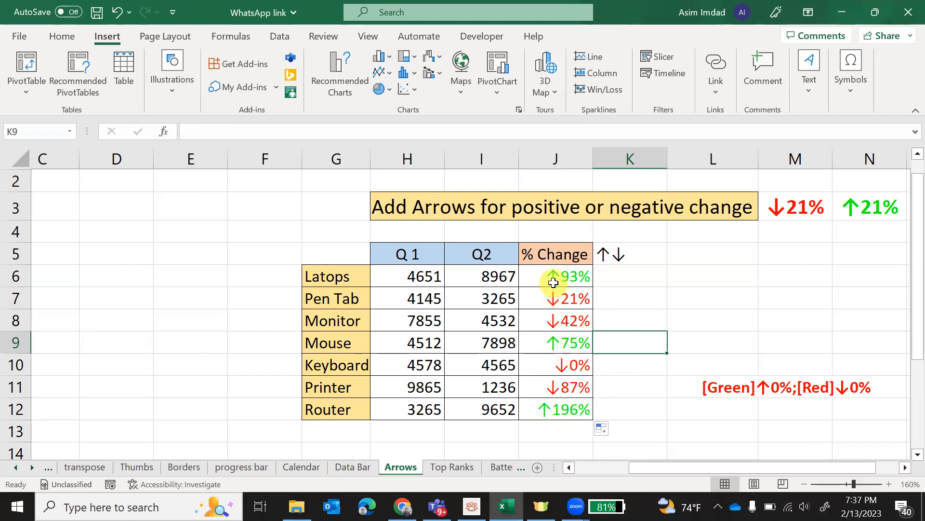
left_click_drag(553, 279, 559, 409)
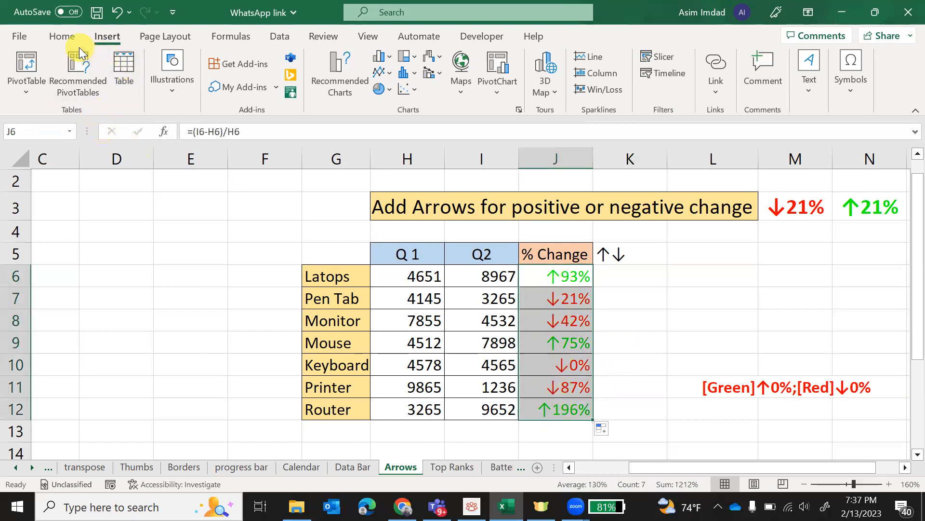
left_click(69, 38)
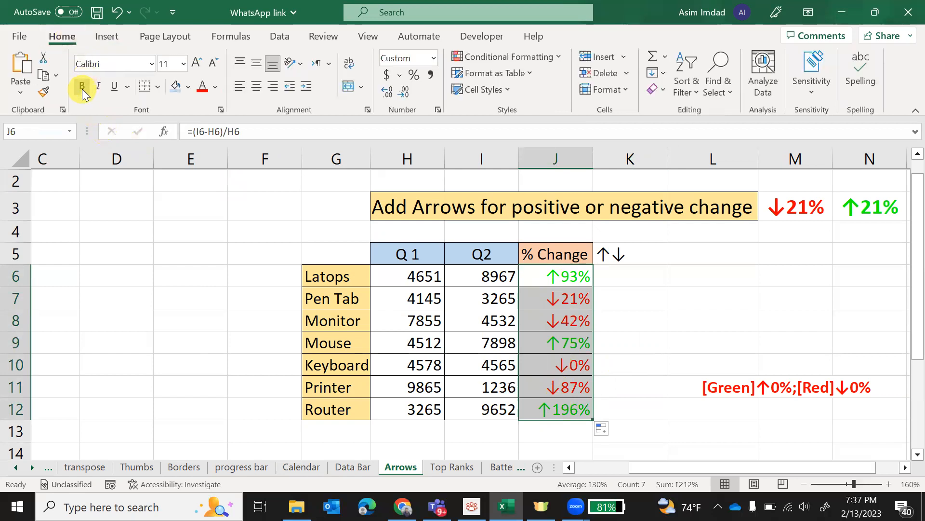
left_click(82, 89)
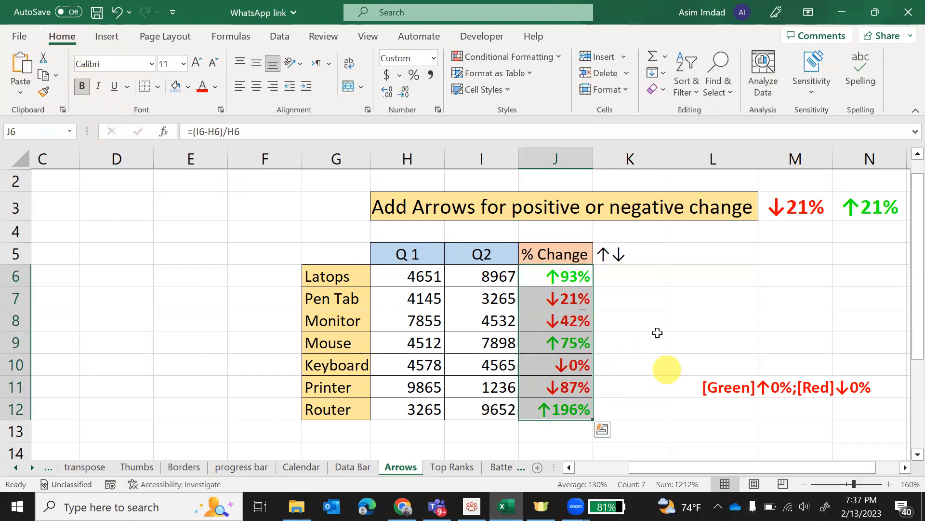
left_click(640, 337)
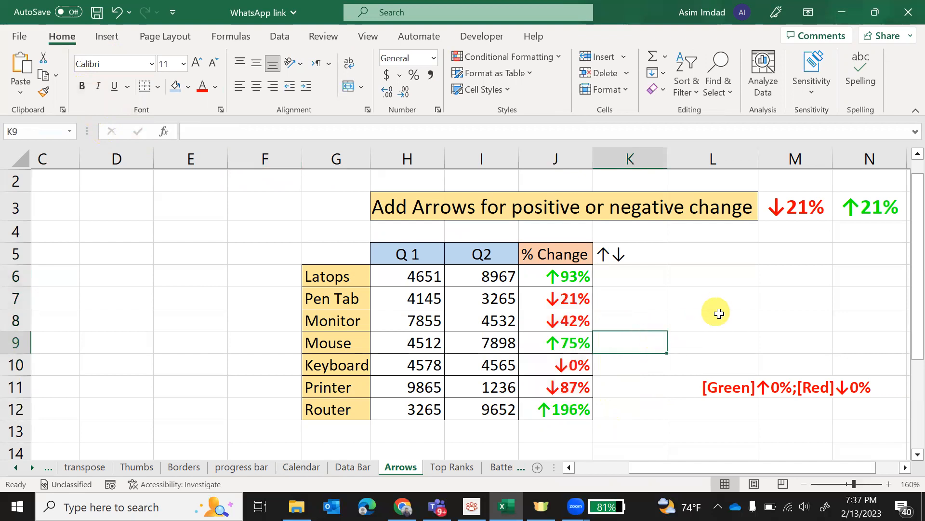
Step: Clear the helper arrow symbols from cell K5
left_click(627, 253)
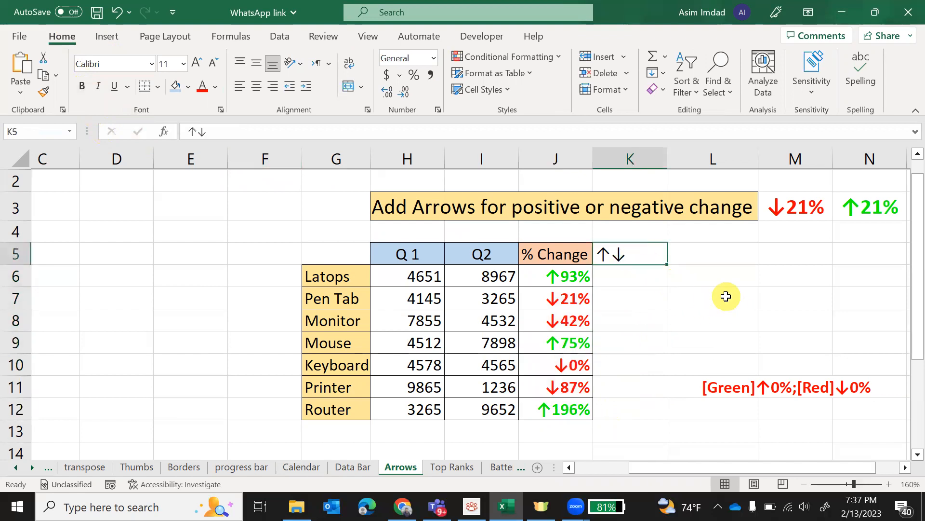
key("Delete")
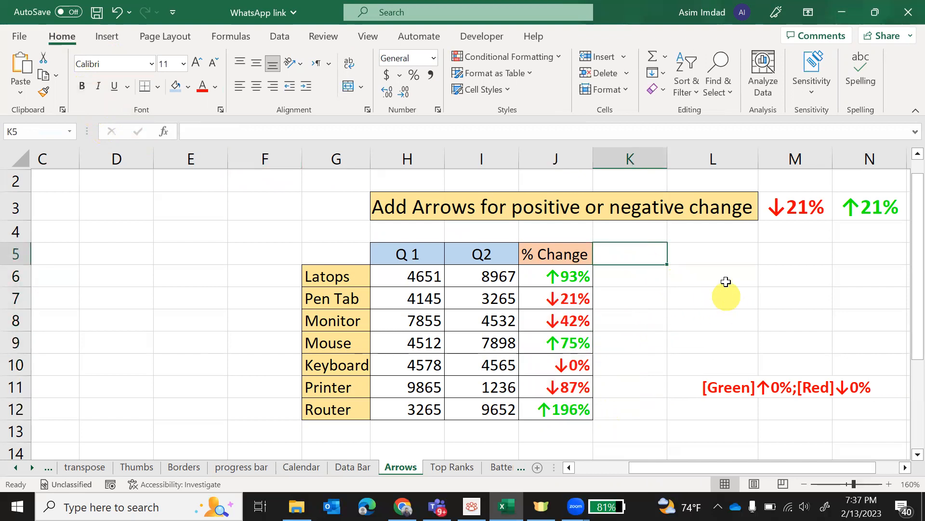